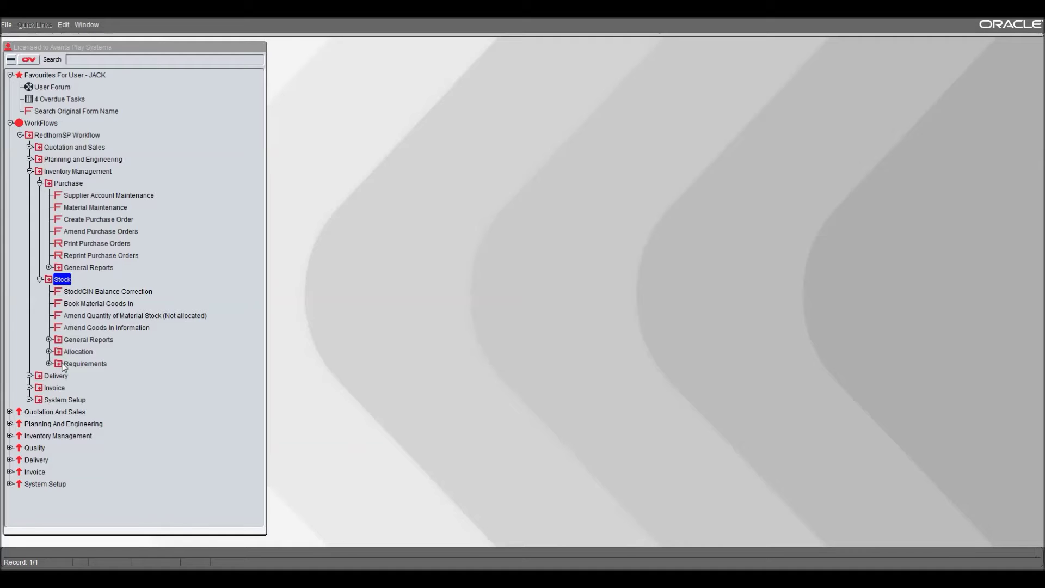
# - Open the Creating/Amending Material Requirements form under Stock Requirements and query the requirements for job 200727
pyautogui.click(49, 364)
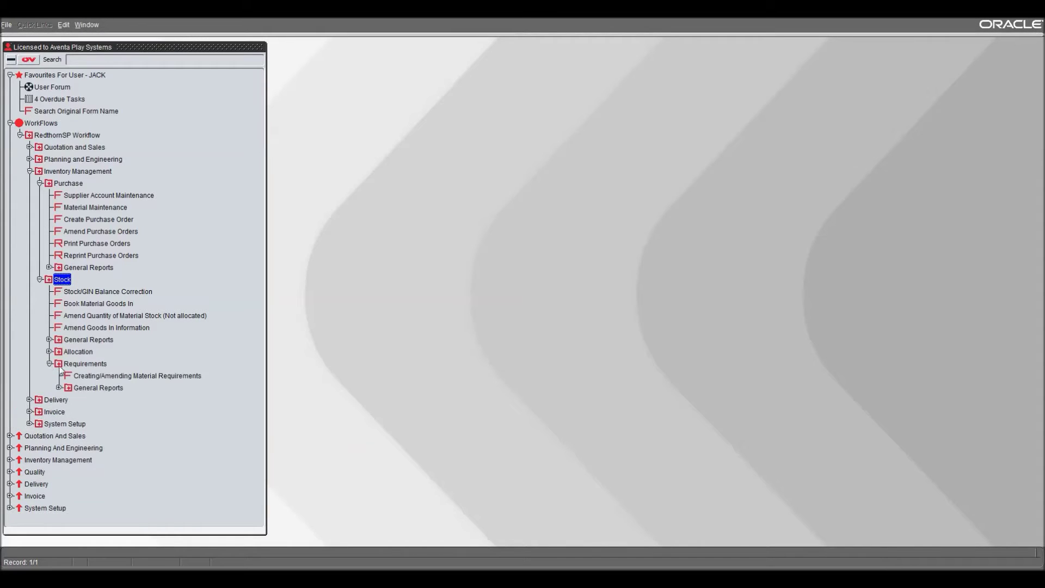
pyautogui.doubleClick(97, 376)
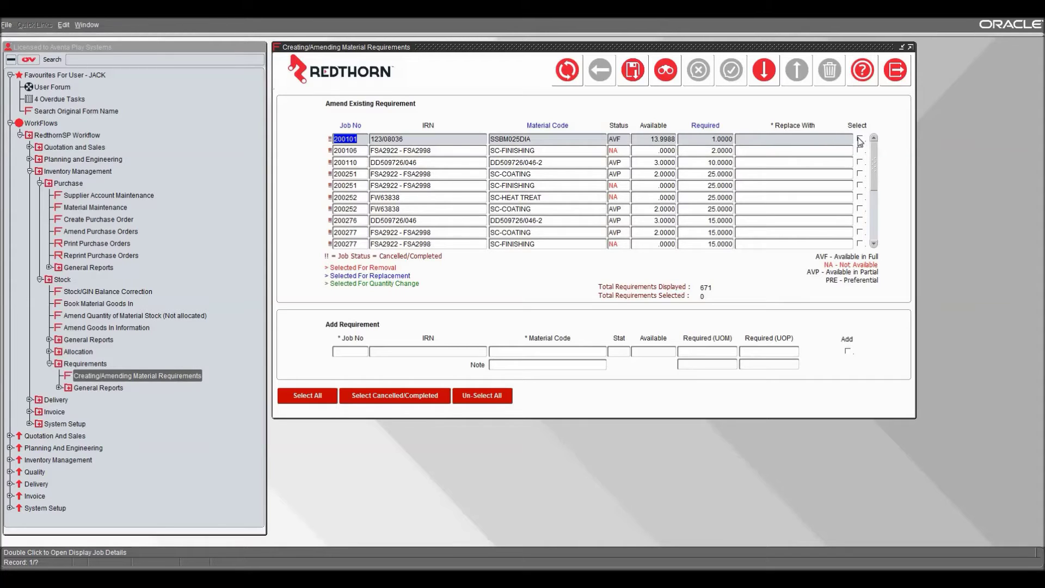
pyautogui.click(665, 70)
pyautogui.write('200727')
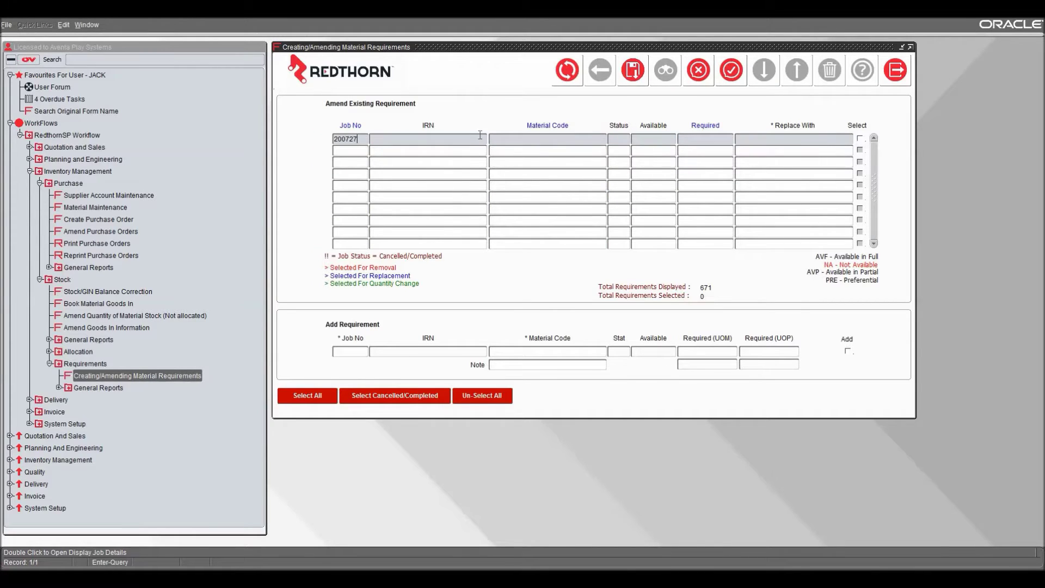
pyautogui.click(737, 80)
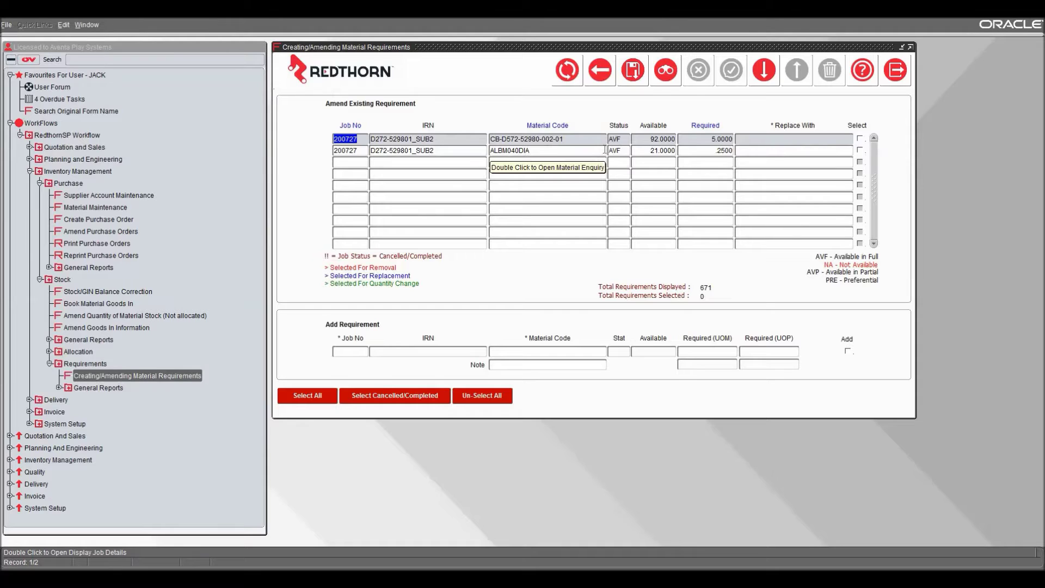
pyautogui.click(708, 151)
pyautogui.click(702, 141)
pyautogui.doubleClick(704, 142)
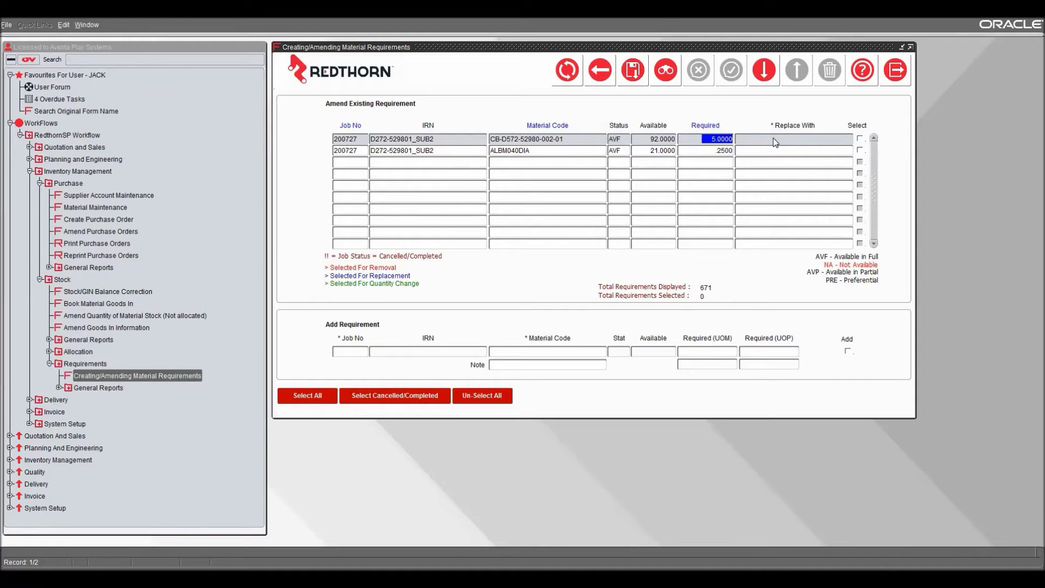
pyautogui.write('6')
pyautogui.press('Tab')
pyautogui.click(860, 140)
# - Choose ALBM030DIA as the replacement for material ALBM040DIA on job 200727 and select that requirement
pyautogui.click(708, 151)
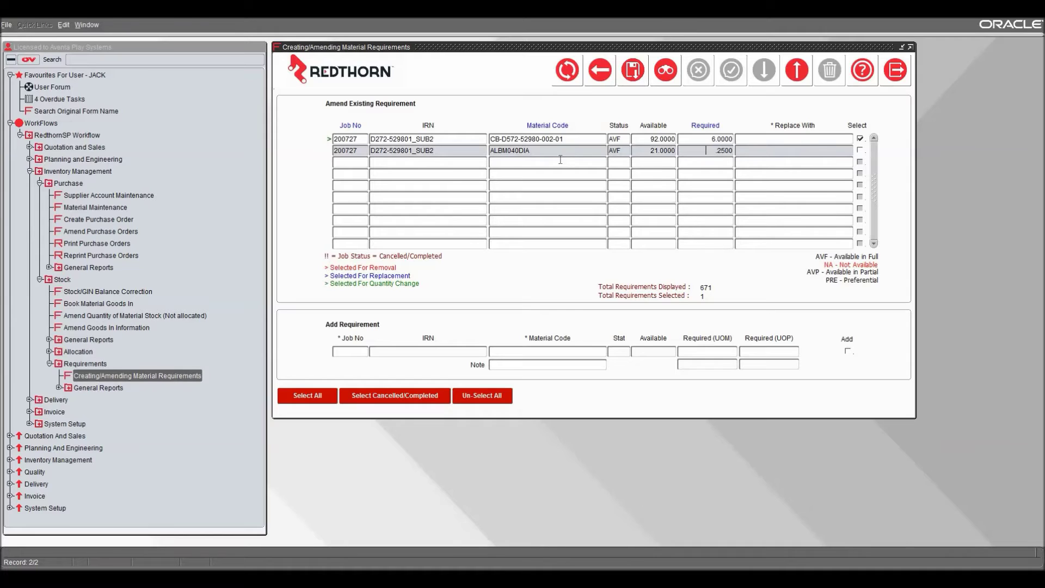
pyautogui.click(749, 151)
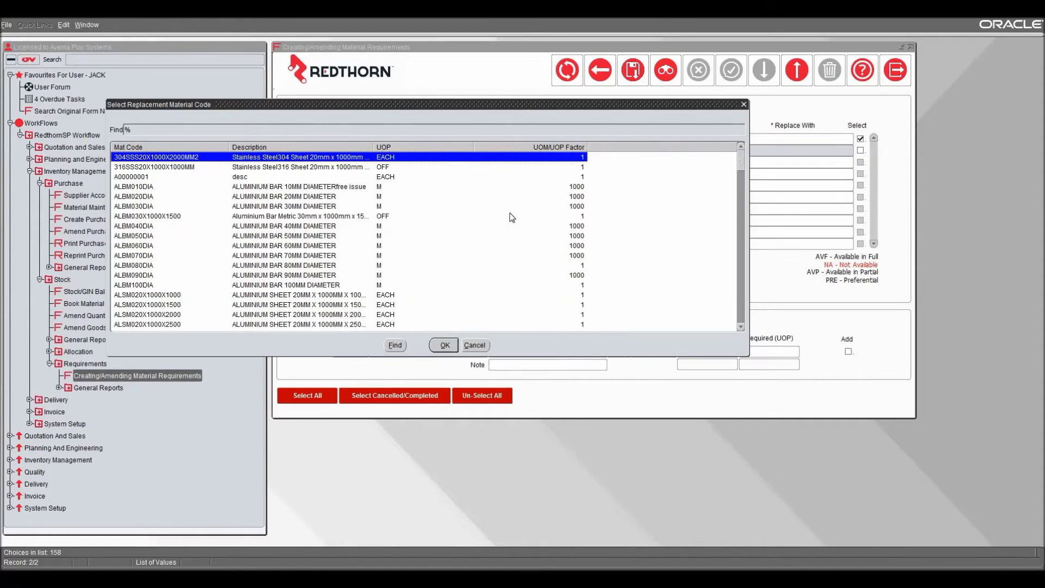
pyautogui.write('al')
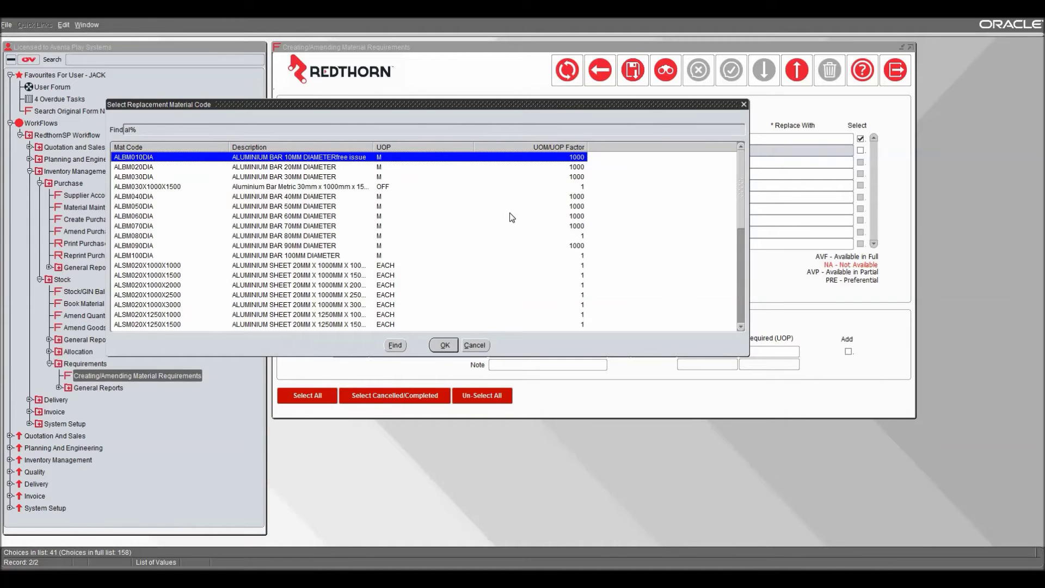
pyautogui.doubleClick(260, 176)
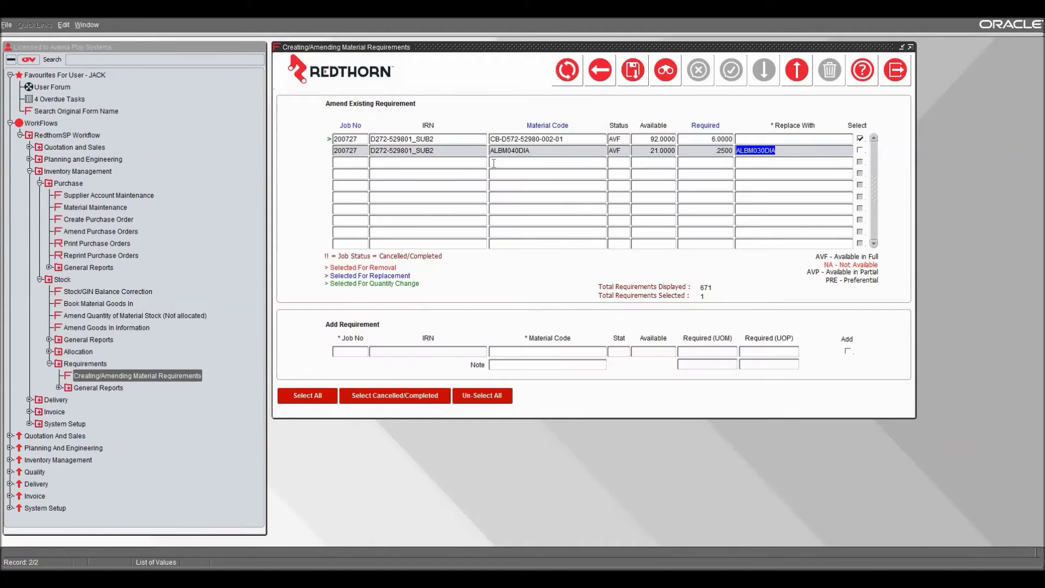
pyautogui.click(860, 151)
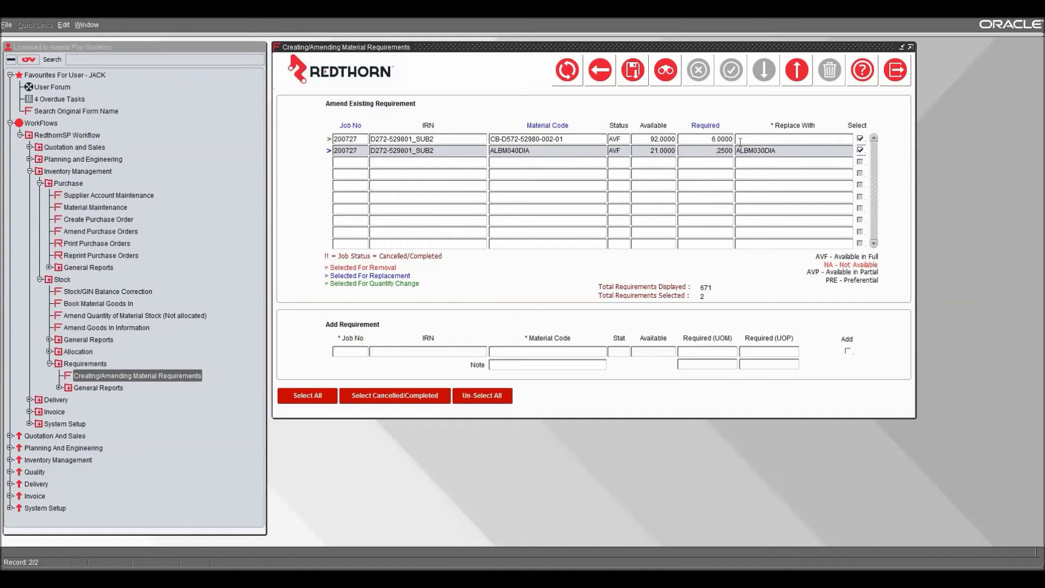
# - Save and confirm the quantity change and material replacement, view the Material Allocation Amendments report enlarged, and close it
pyautogui.click(633, 76)
pyautogui.click(571, 324)
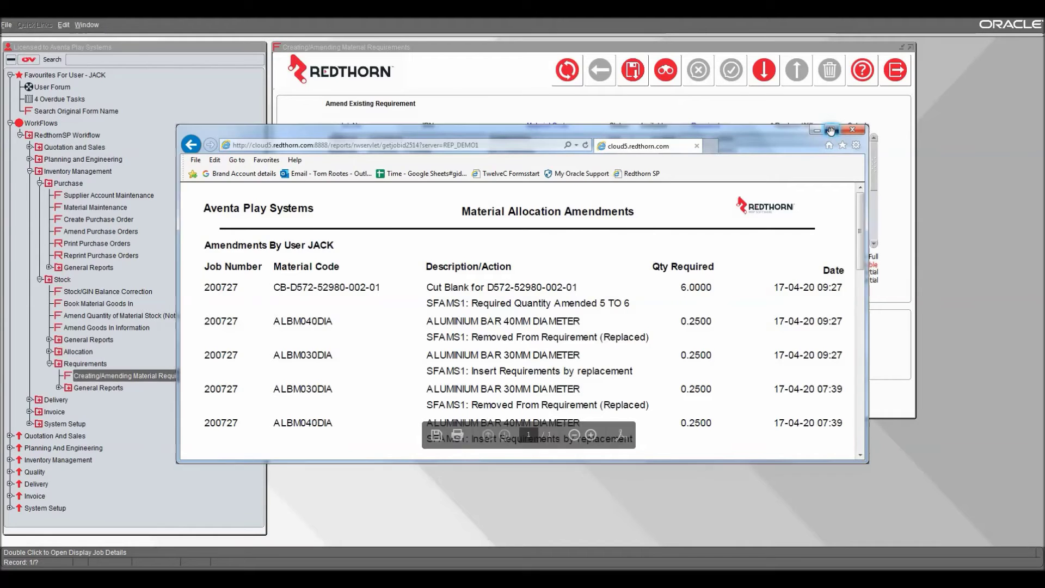
pyautogui.click(832, 133)
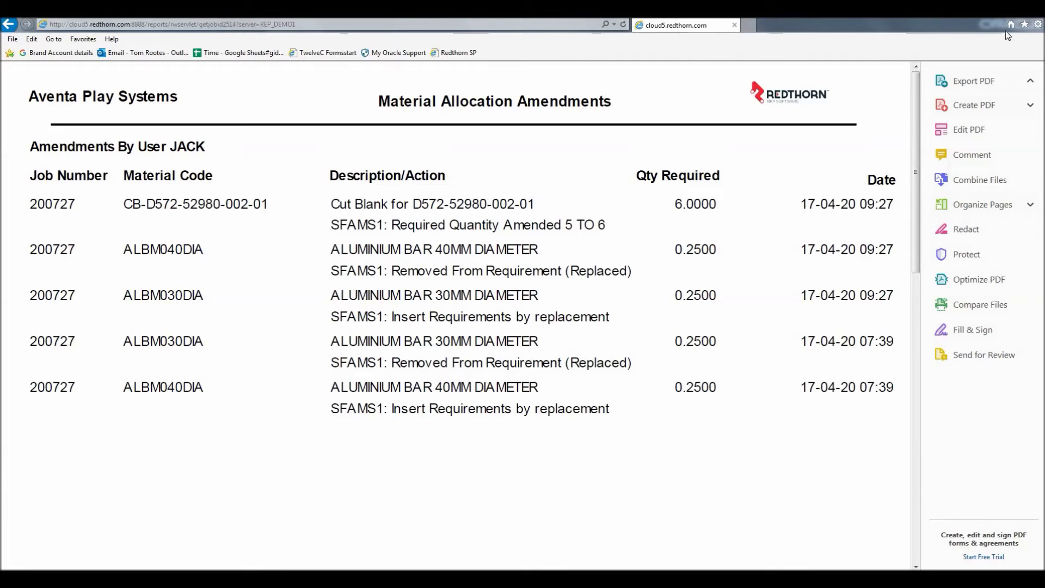
pyautogui.hotkey('alt', 'F4')
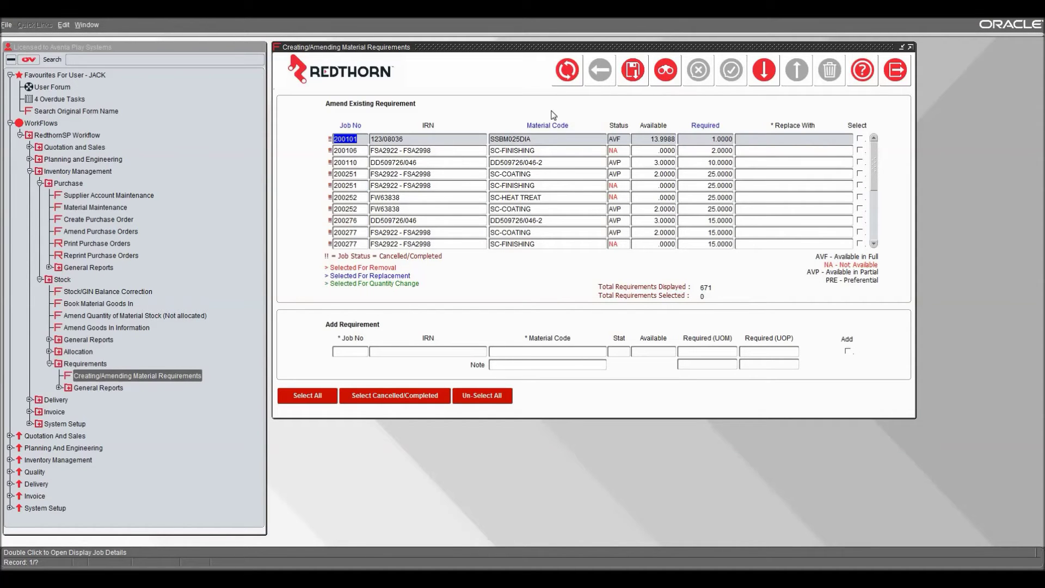
# - Query job 200727 again to check its amended material requirements
pyautogui.click(665, 82)
pyautogui.write('200727')
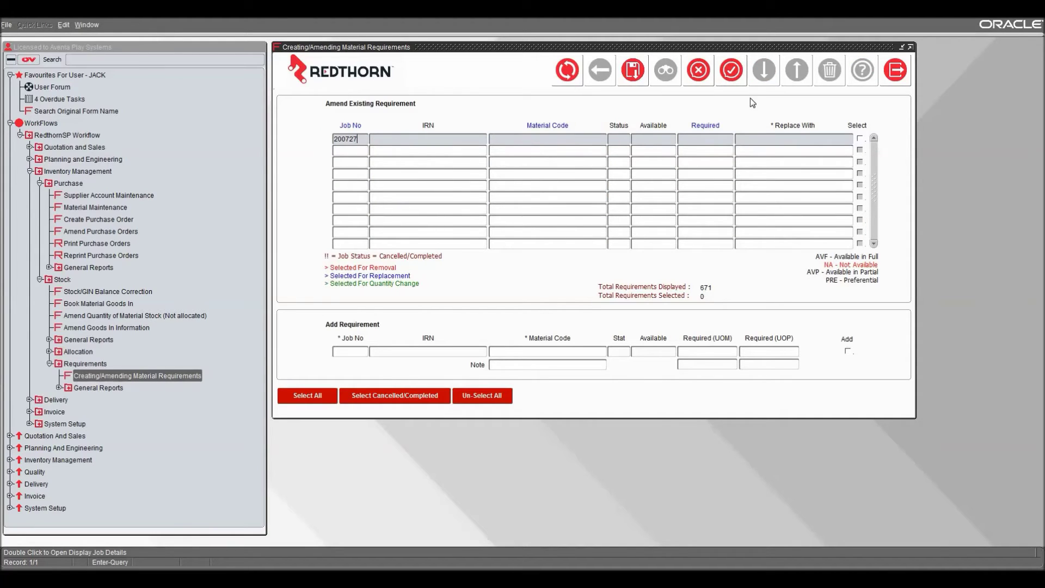
pyautogui.click(738, 79)
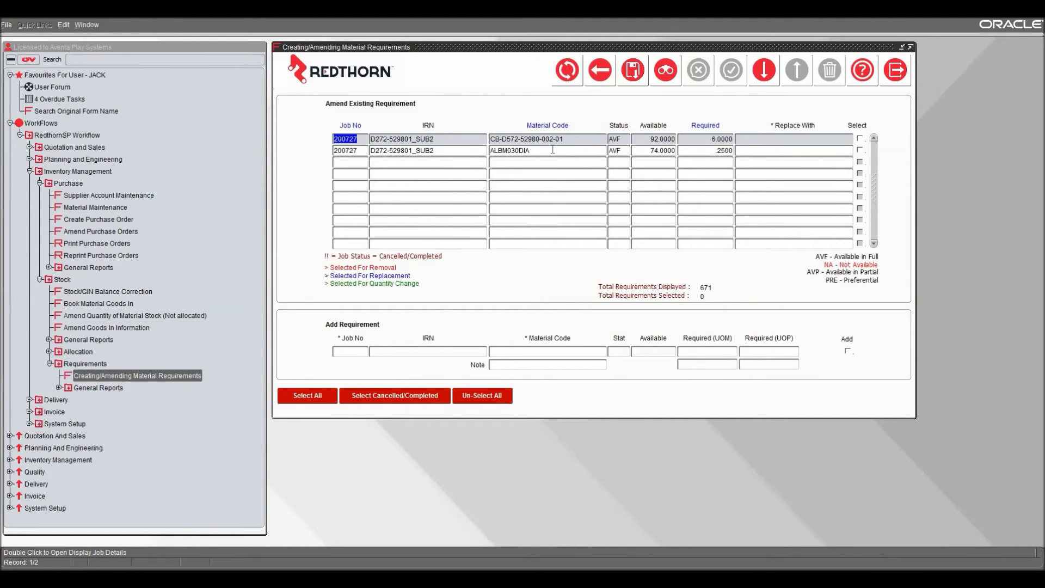
# - Add a new requirement for job 200727 using material ALBM040DIA with a required UOM quantity of .25, and mark it for adding
pyautogui.click(351, 352)
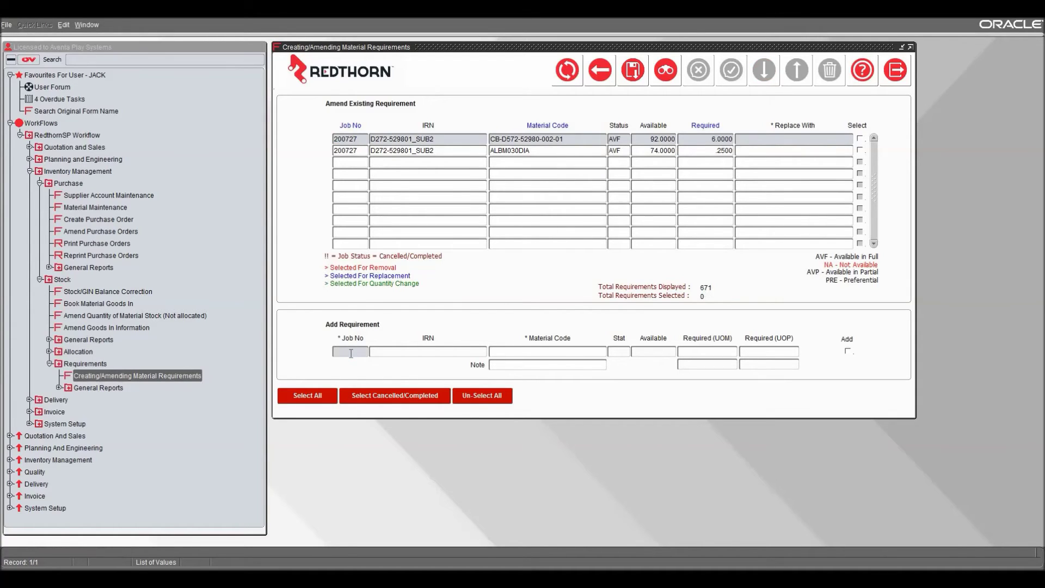
pyautogui.write('200727')
pyautogui.press('Tab')
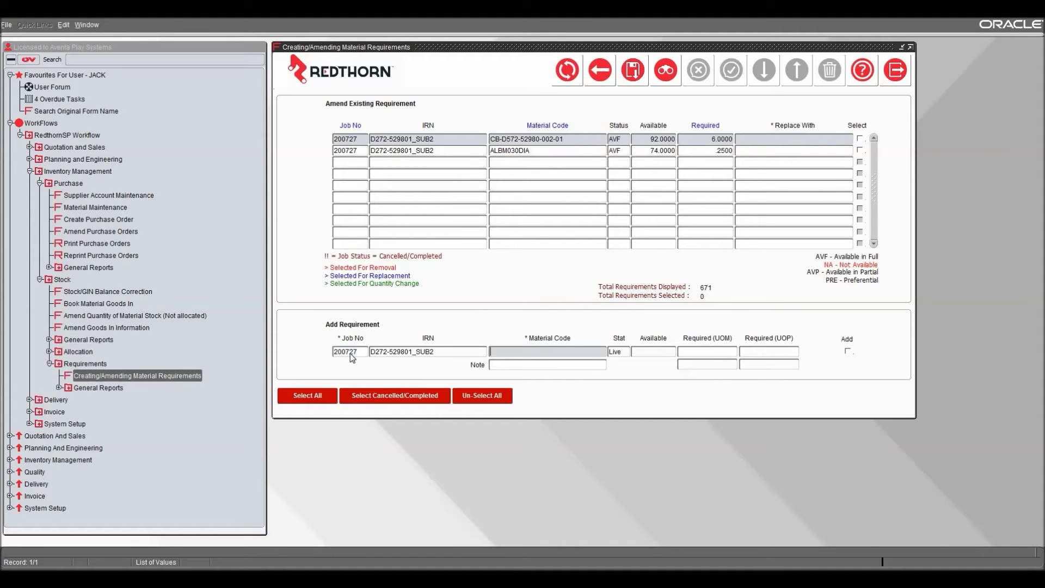
pyautogui.doubleClick(551, 349)
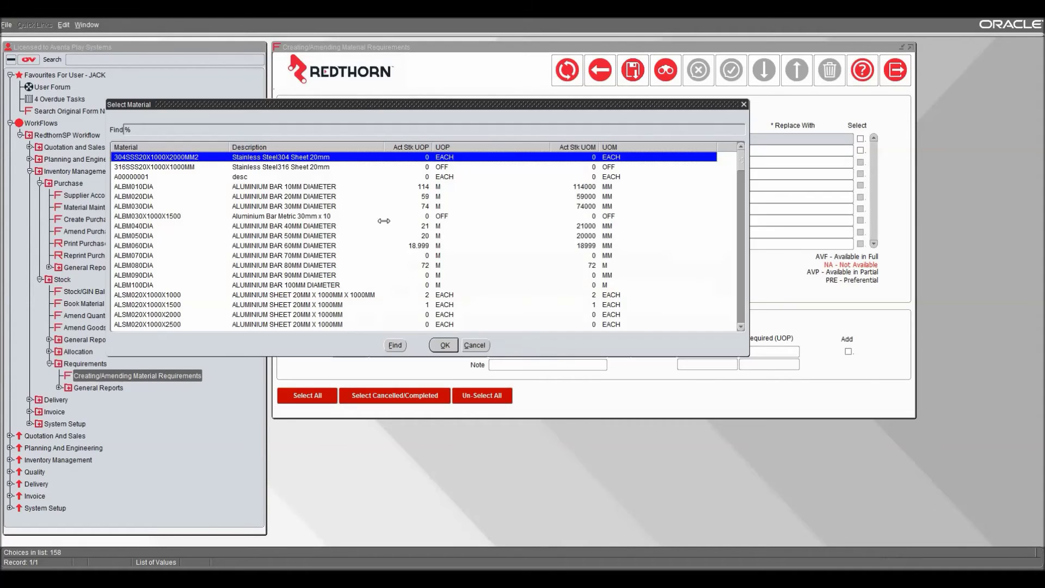
pyautogui.doubleClick(324, 226)
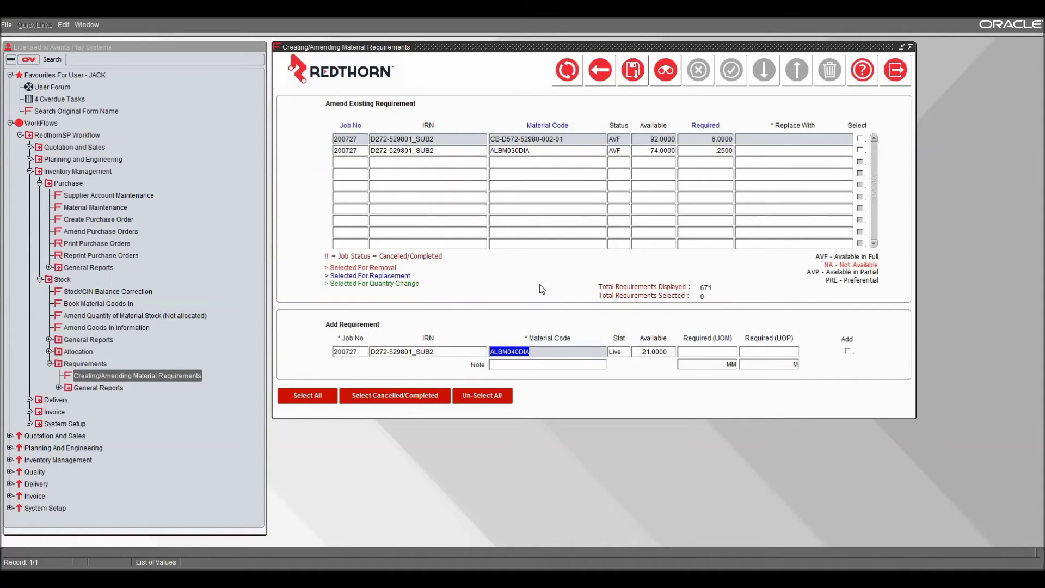
pyautogui.click(709, 351)
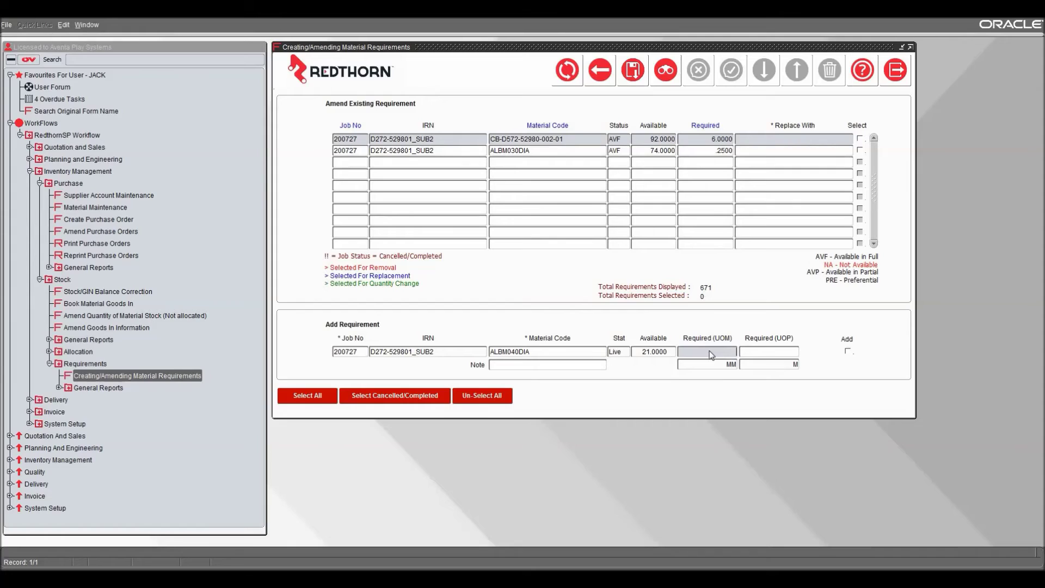
pyautogui.write('.25')
pyautogui.press('Tab')
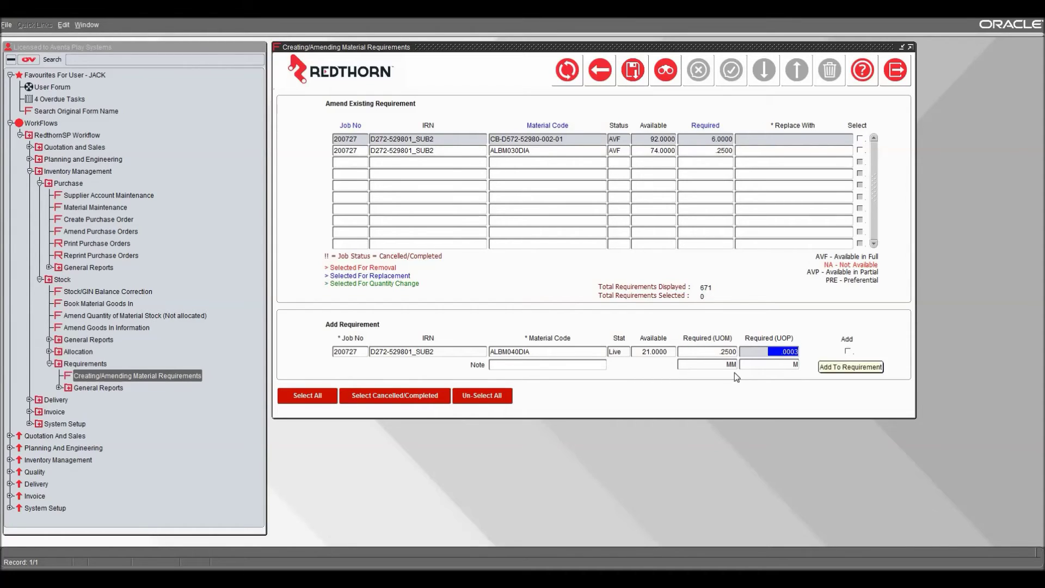
pyautogui.click(848, 351)
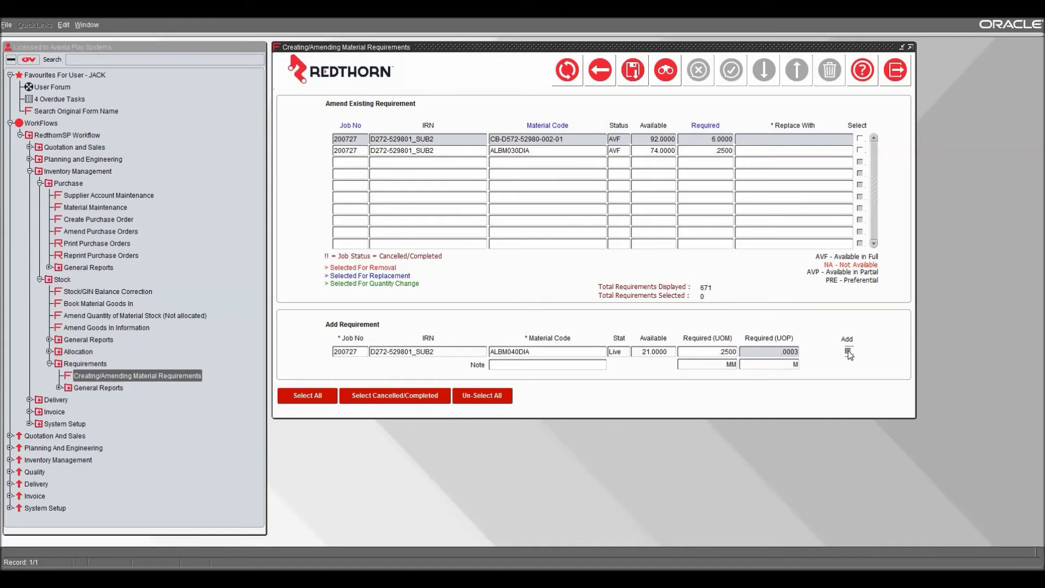
# - Save and confirm the added material requirement, and close the resulting amendments report
pyautogui.click(632, 70)
pyautogui.click(567, 325)
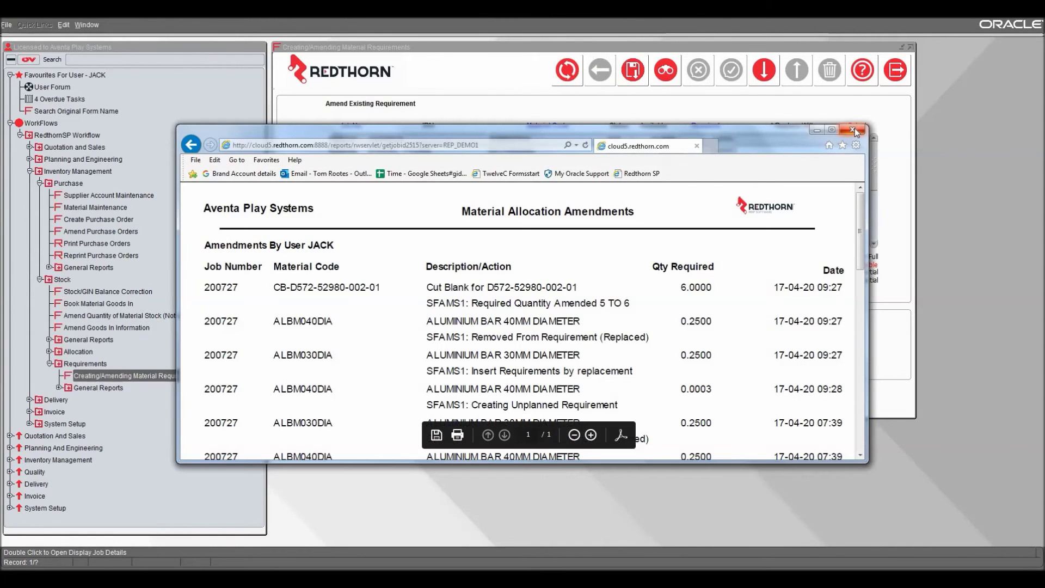
pyautogui.click(852, 129)
# - Query the existing requirements for job 200727 to bring up the newly added material line
pyautogui.click(665, 70)
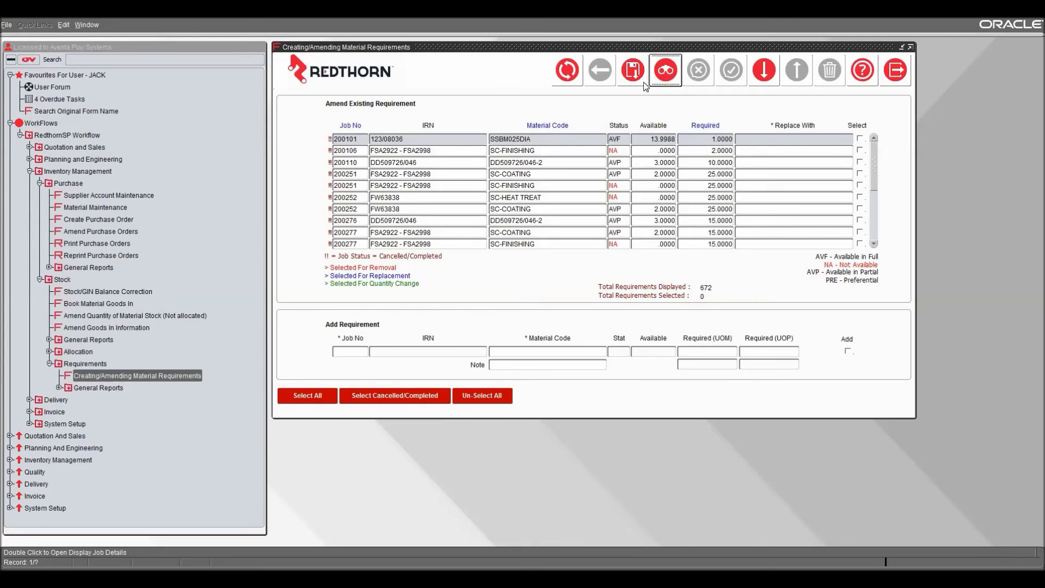
pyautogui.write('200727')
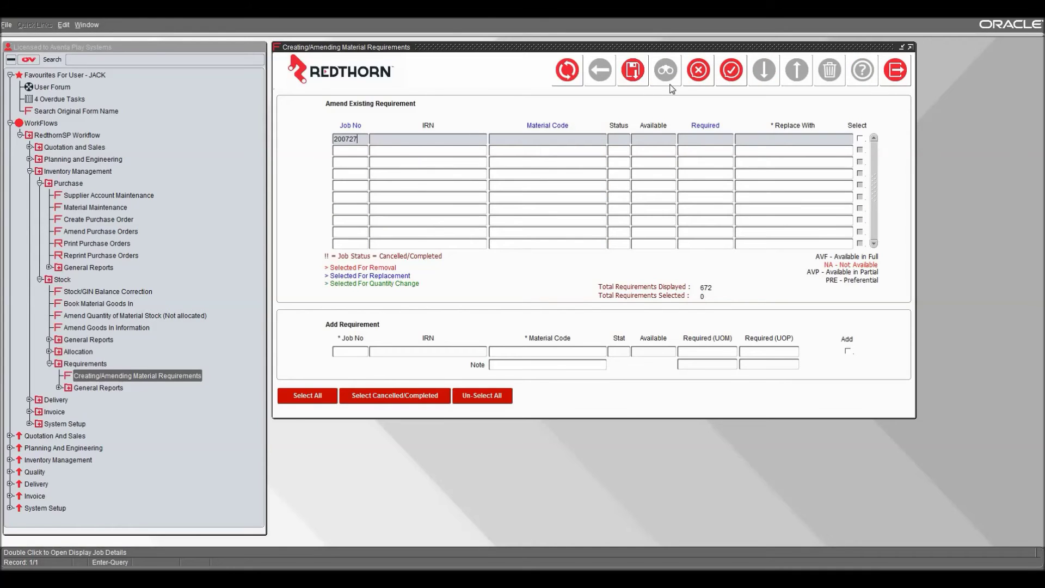
pyautogui.click(731, 70)
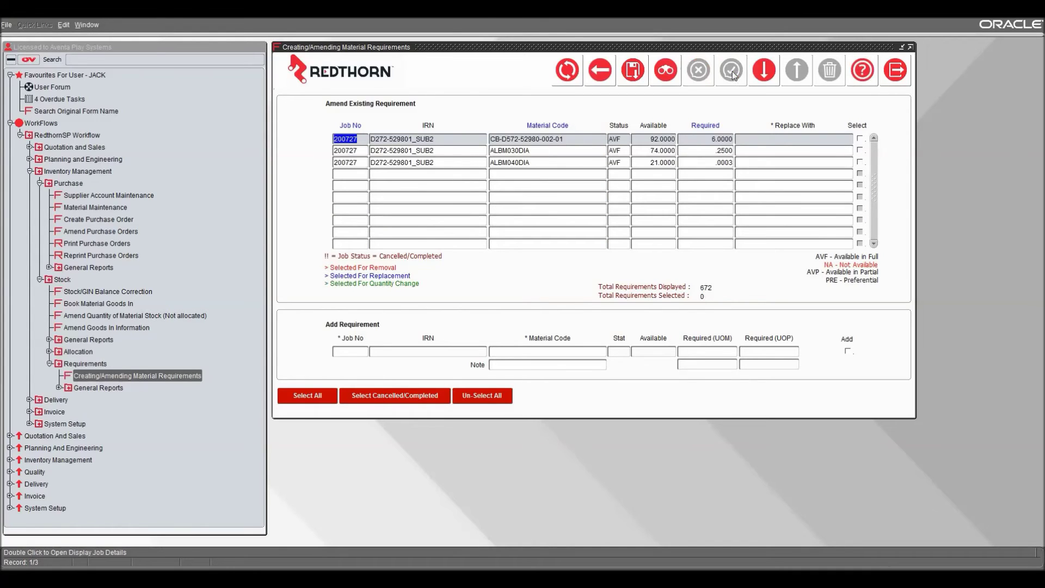
# - Set the required quantity of the ALBM040DIA requirement to 0 and select that line for amendment
pyautogui.click(528, 163)
pyautogui.press('Tab')
pyautogui.write('0')
pyautogui.press('Tab')
pyautogui.press('Tab')
pyautogui.press('space')
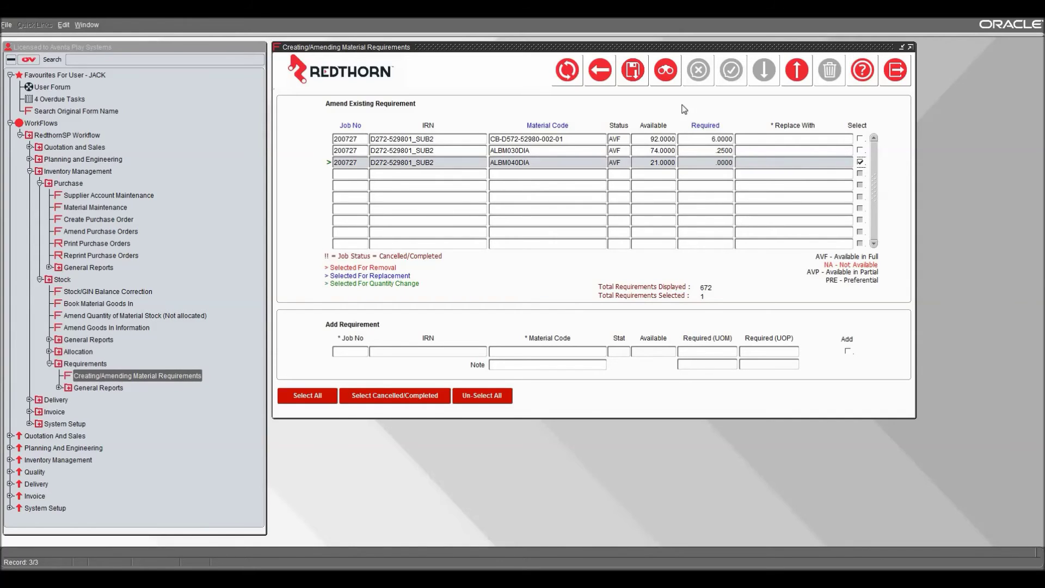
# - Save and confirm the zero-quantity amendment, and close the Material Allocation Amendments report
pyautogui.click(632, 69)
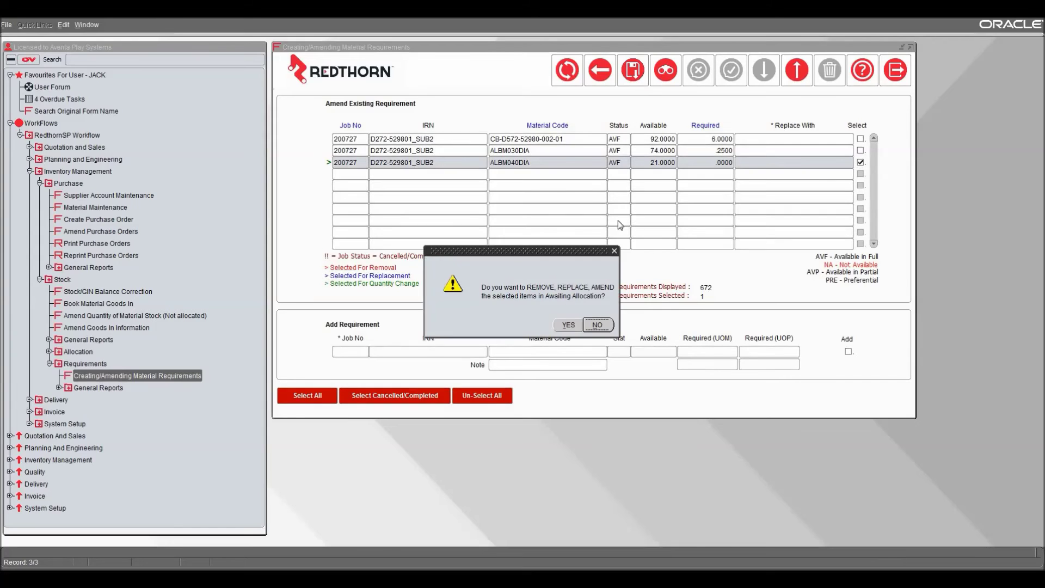
pyautogui.click(568, 326)
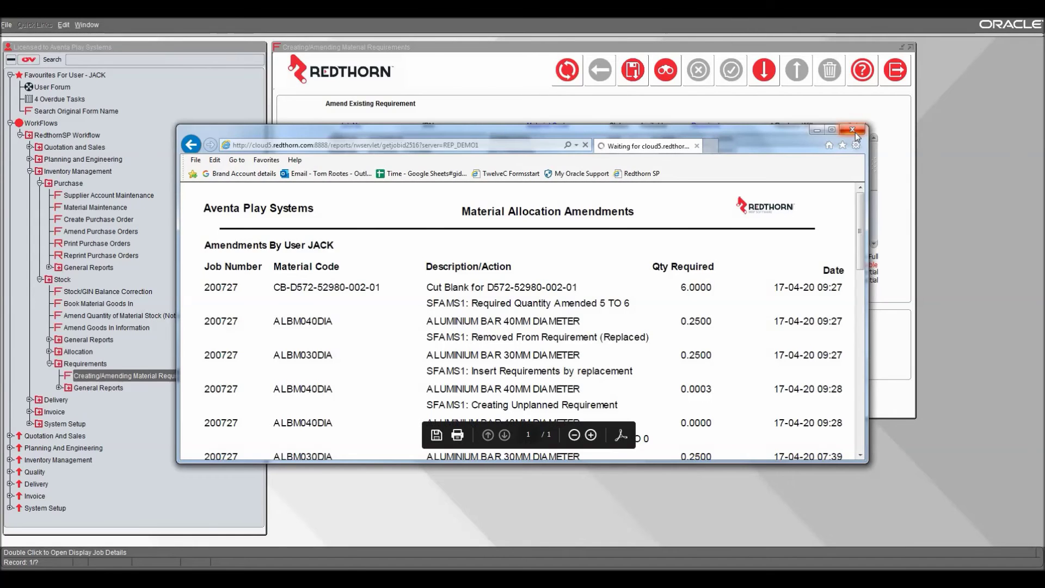
pyautogui.click(853, 131)
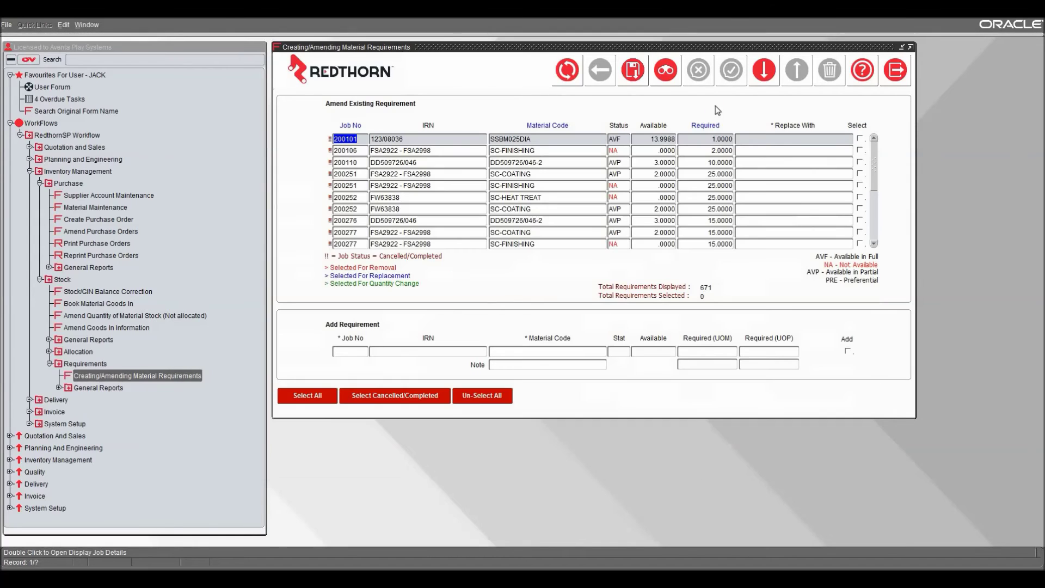
# - Query job 200727 once more to check which material requirements remain
pyautogui.click(665, 70)
pyautogui.write('200727')
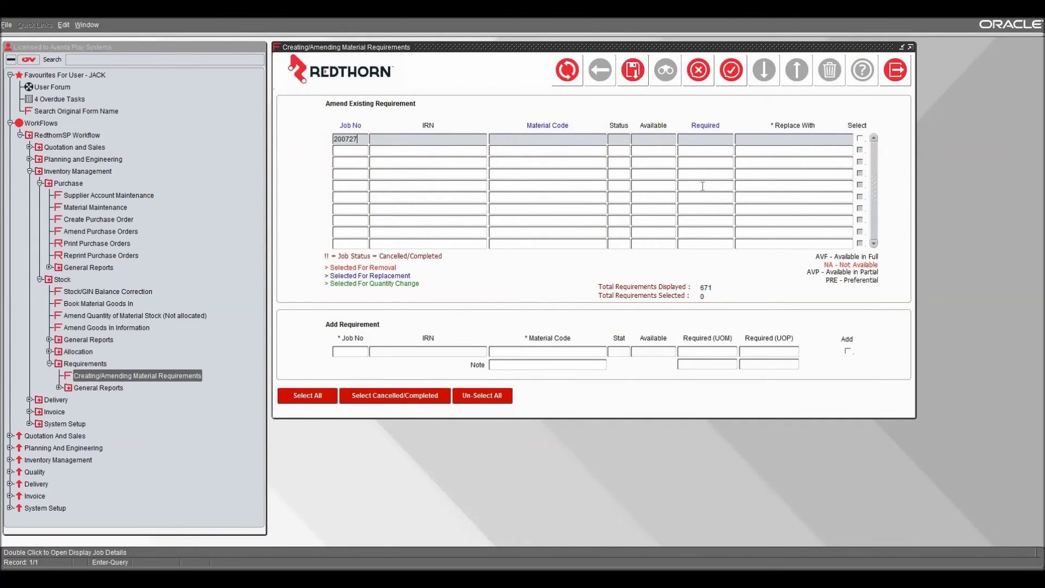
pyautogui.click(731, 71)
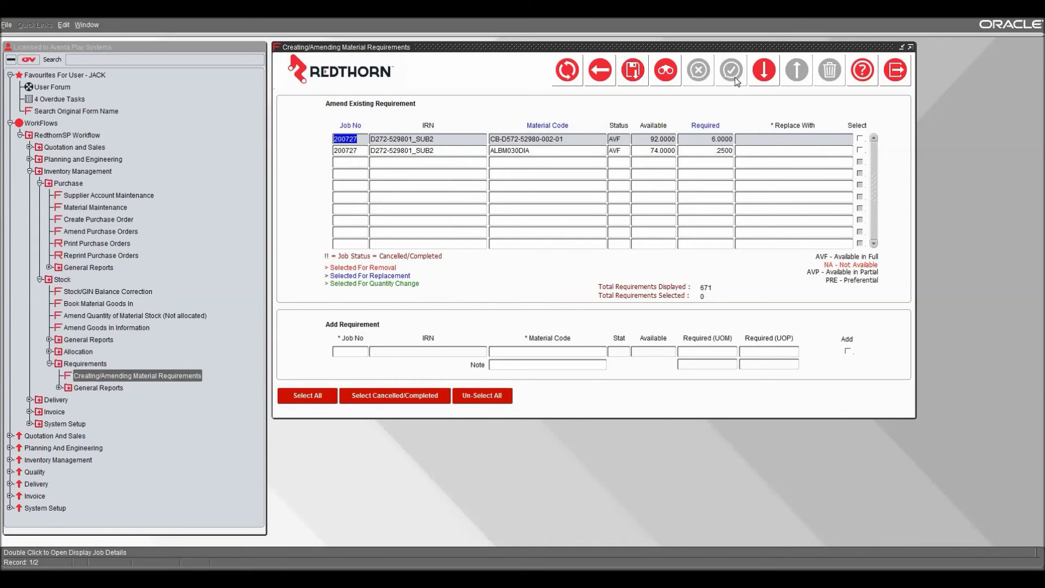